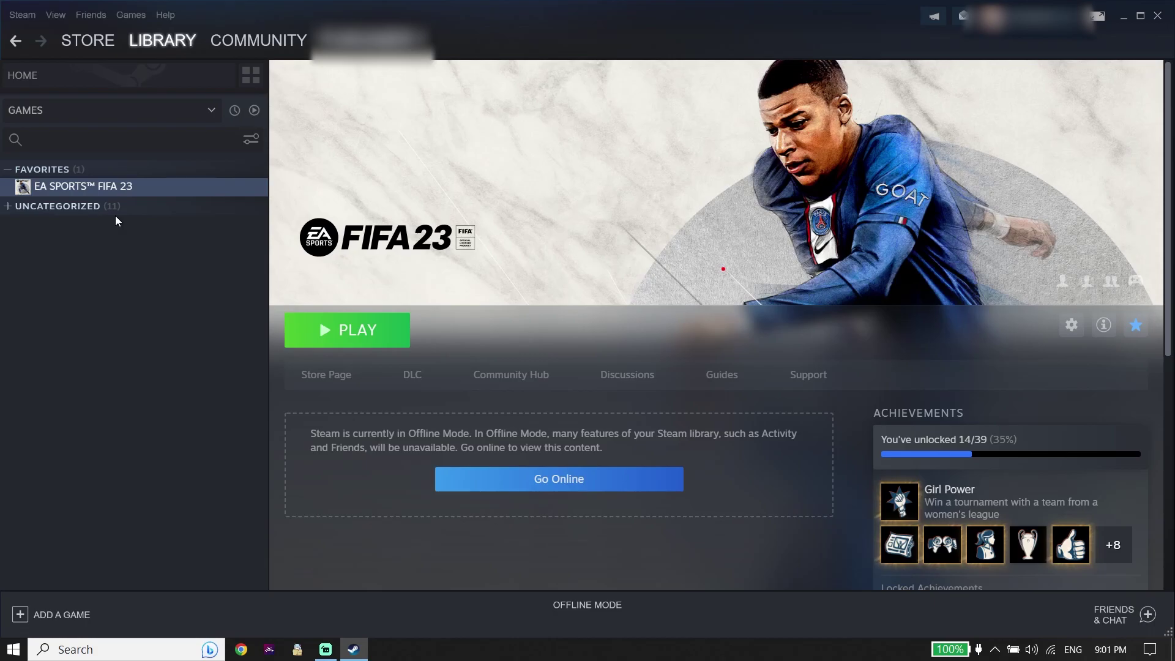
Browse FIFA 23's local files from its Steam Properties to open its E: install folder.
right_click(121, 186)
mouse_move(142, 243)
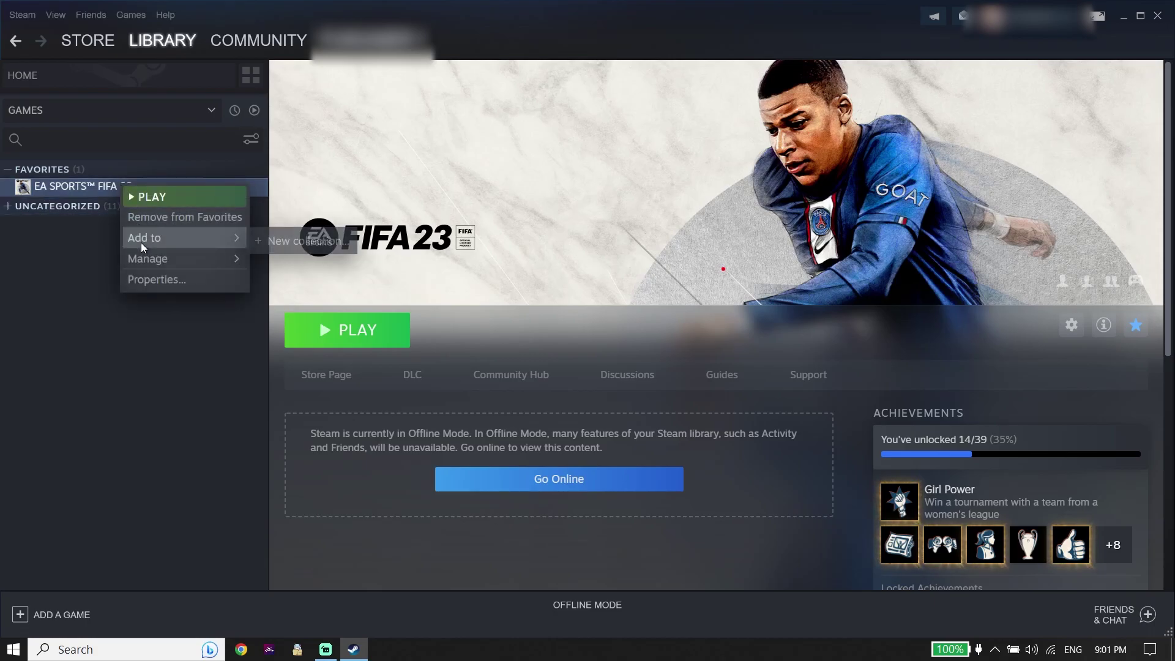
left_click(157, 280)
left_click(349, 228)
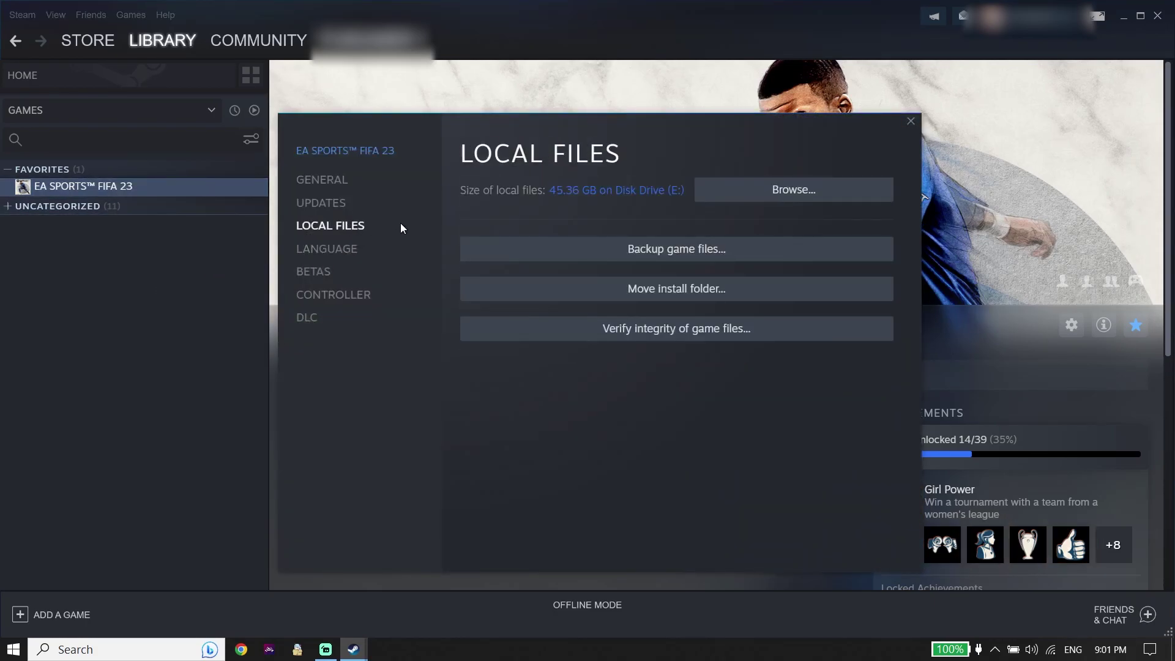
left_click(786, 191)
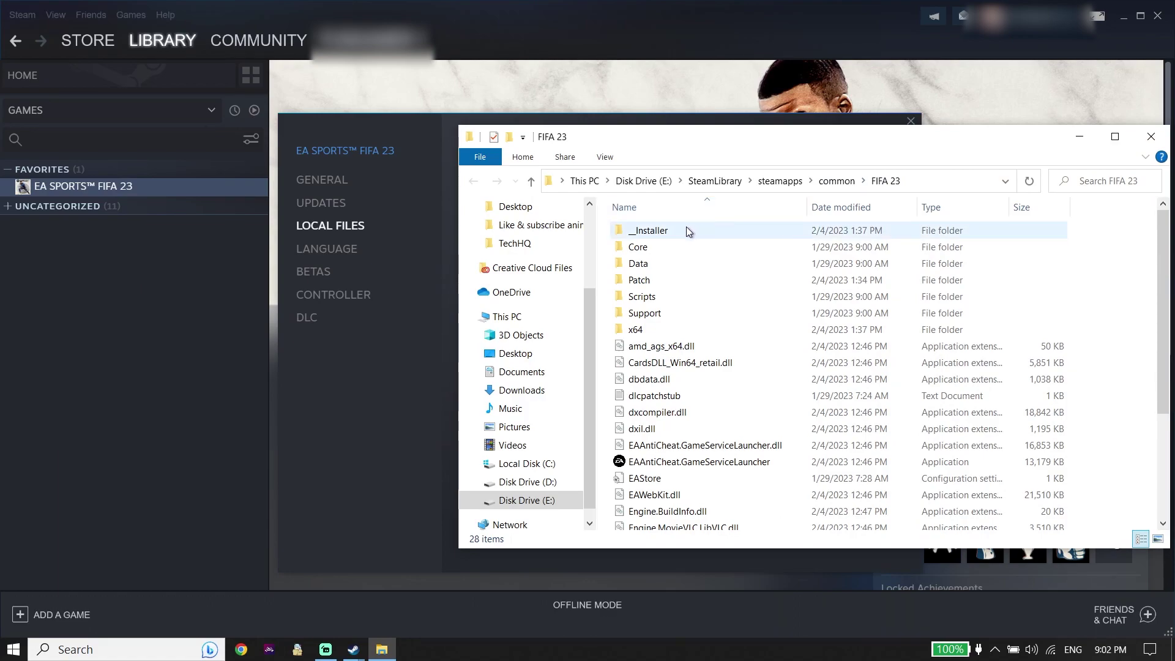
Navigate into _Installer > EAAntiCheat and bring up the EAAntiCheat.Installer context menu.
left_click(651, 233)
double_click(652, 233)
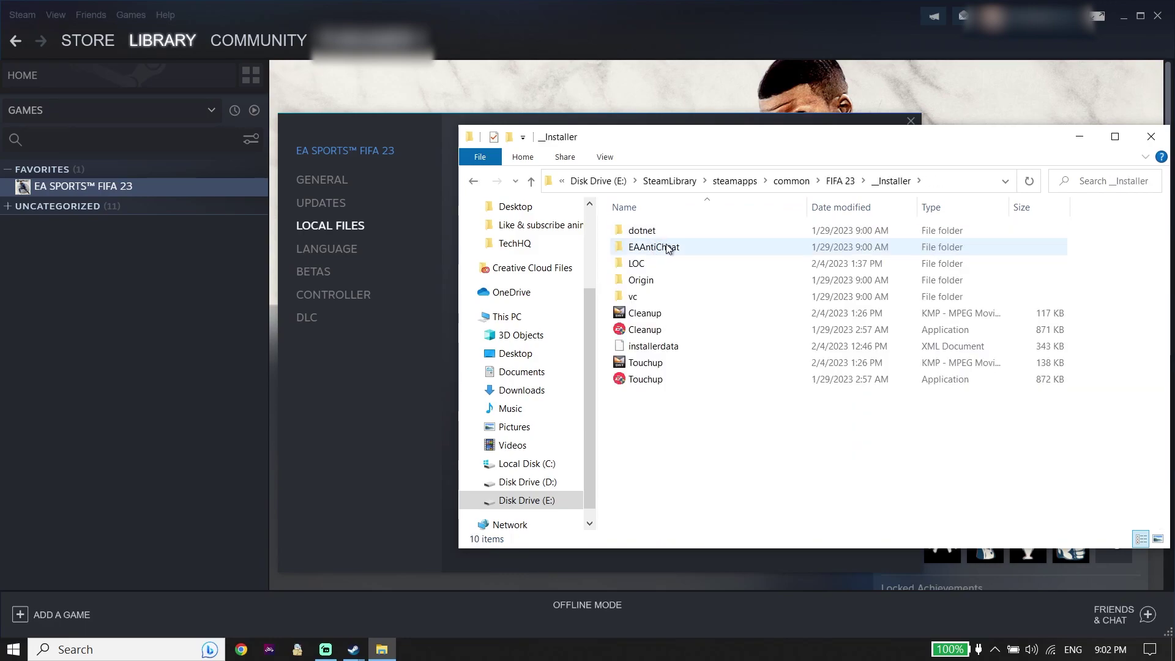
double_click(677, 246)
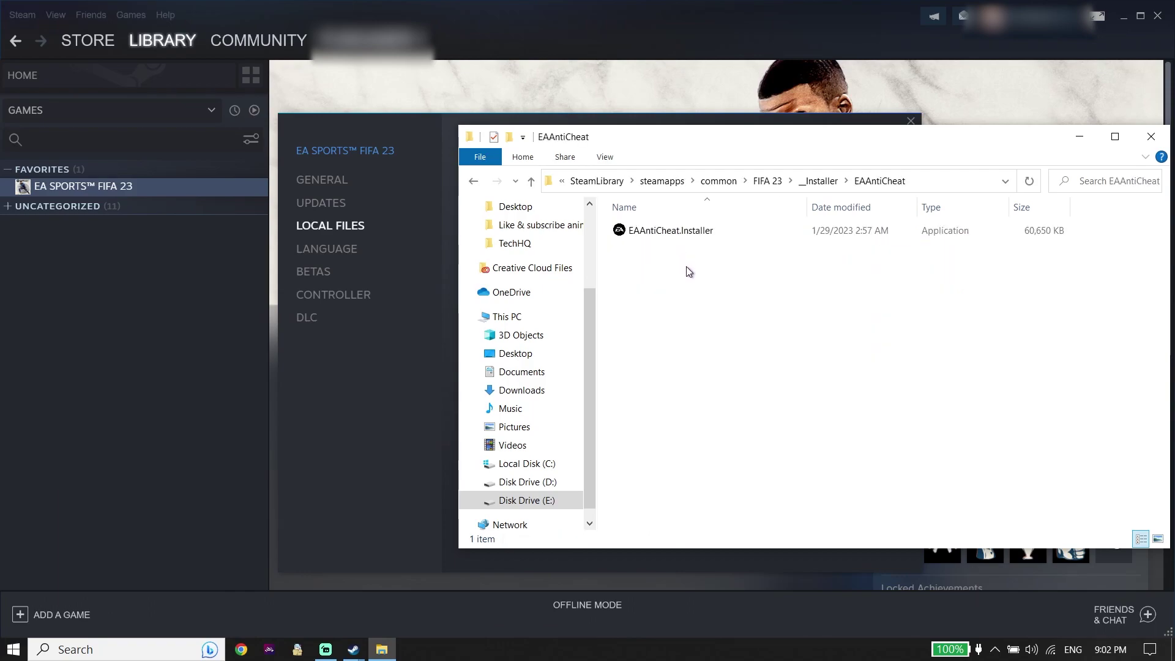
double_click(671, 230)
right_click(672, 229)
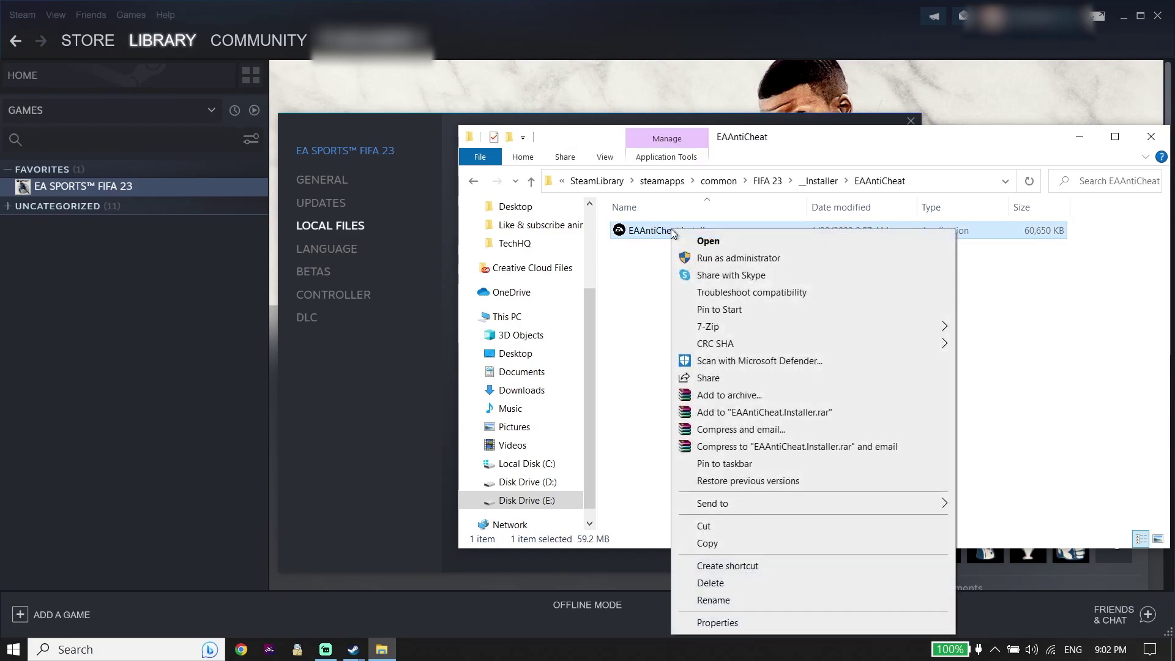
Run the installer as administrator, pick (Installed) FIFA 23, then Uninstall and Install anti-cheat.
left_click(702, 258)
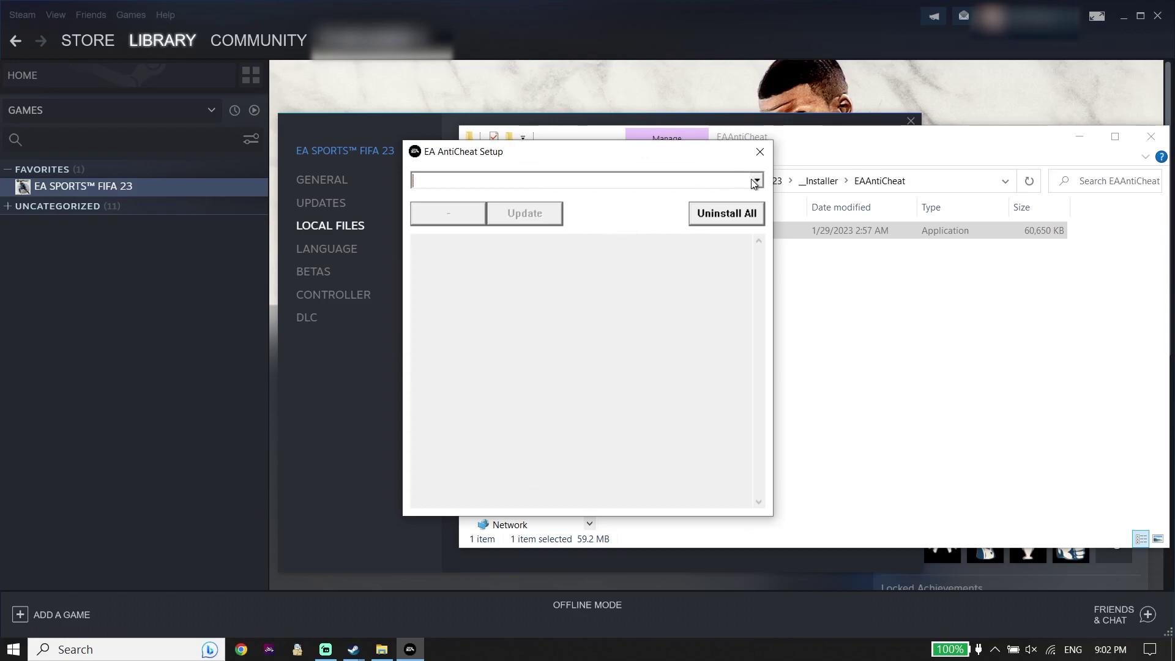
left_click(755, 181)
left_click(453, 197)
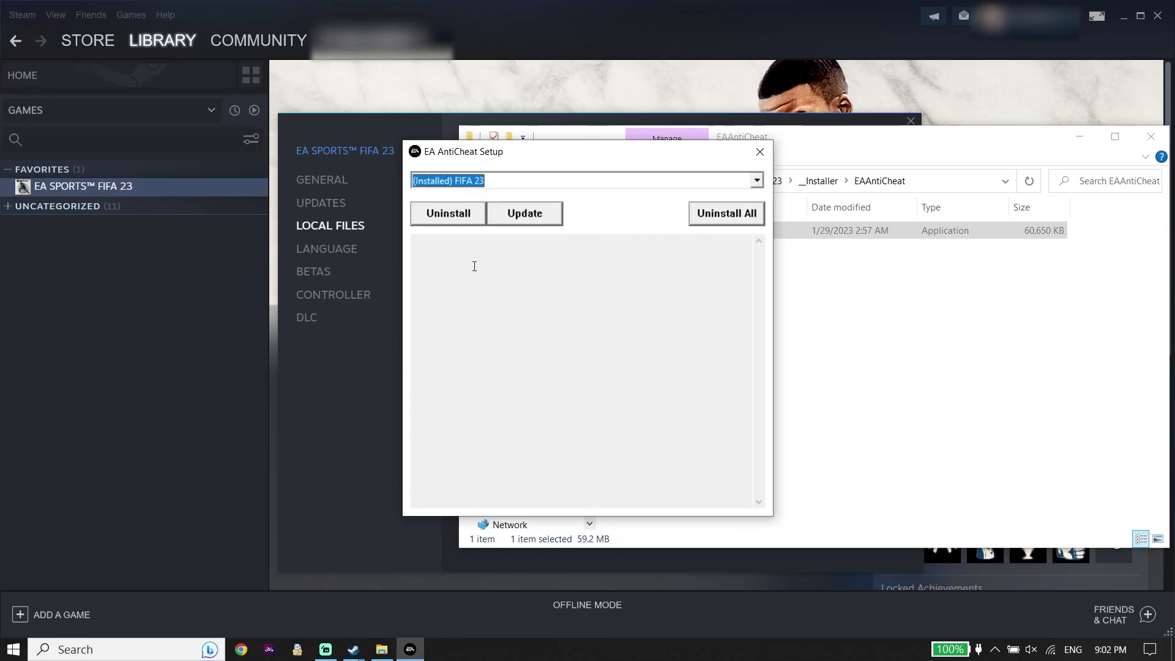
left_click(450, 218)
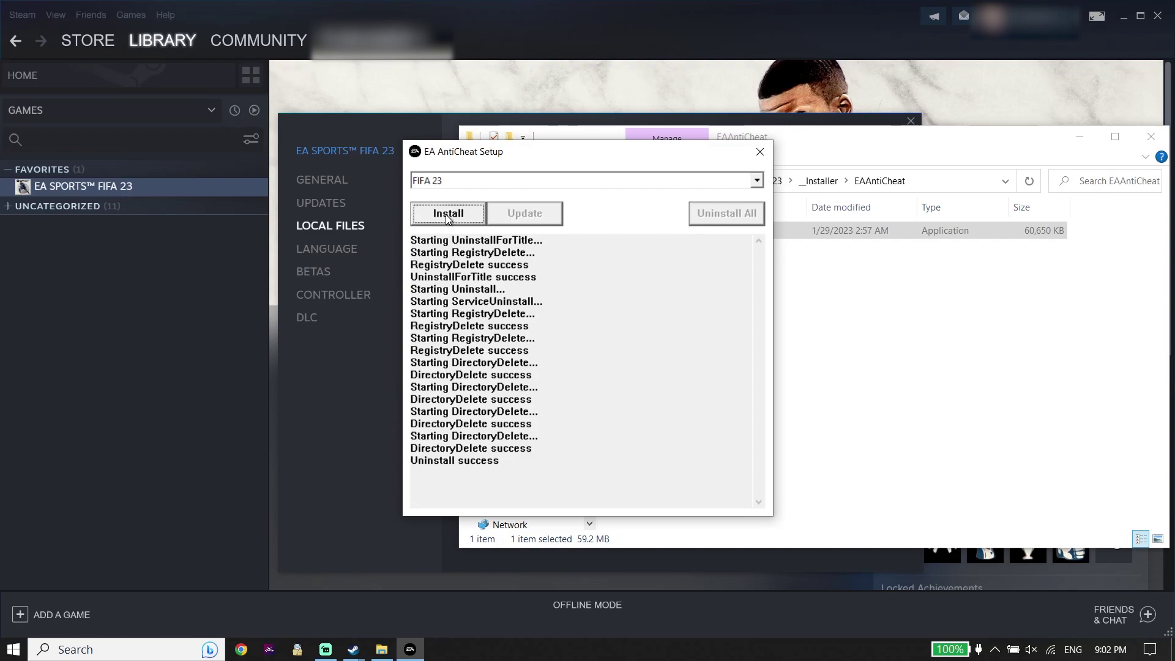
left_click(445, 215)
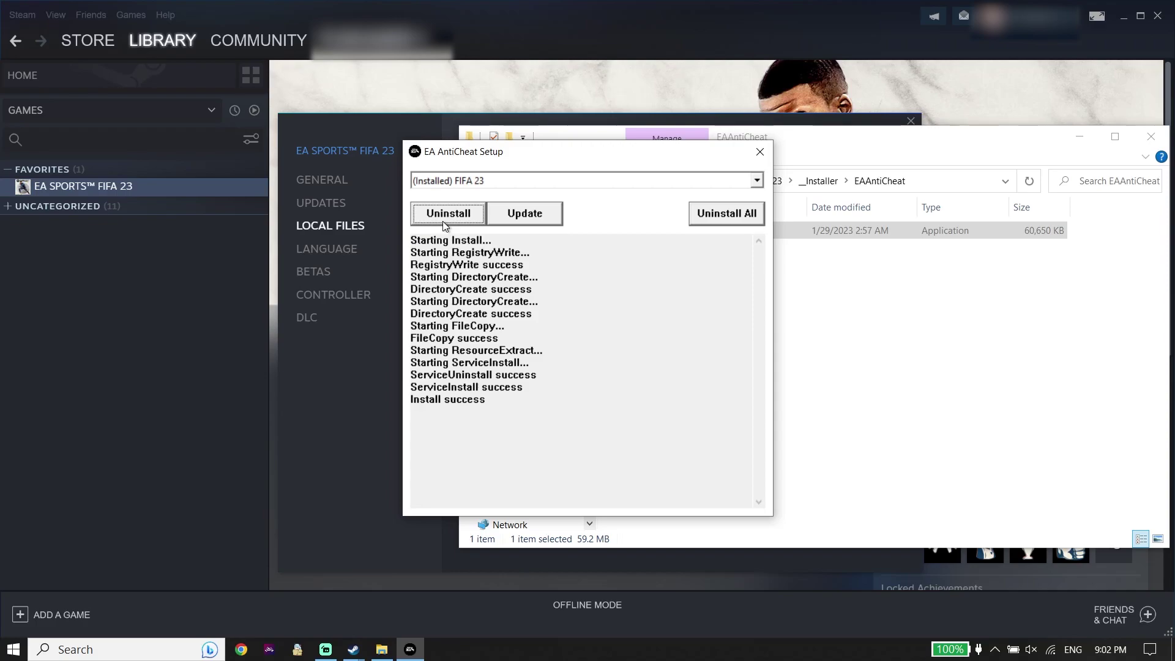
Close EA AntiCheat Setup, File Explorer and the FIFA 23 Properties window.
left_click(760, 151)
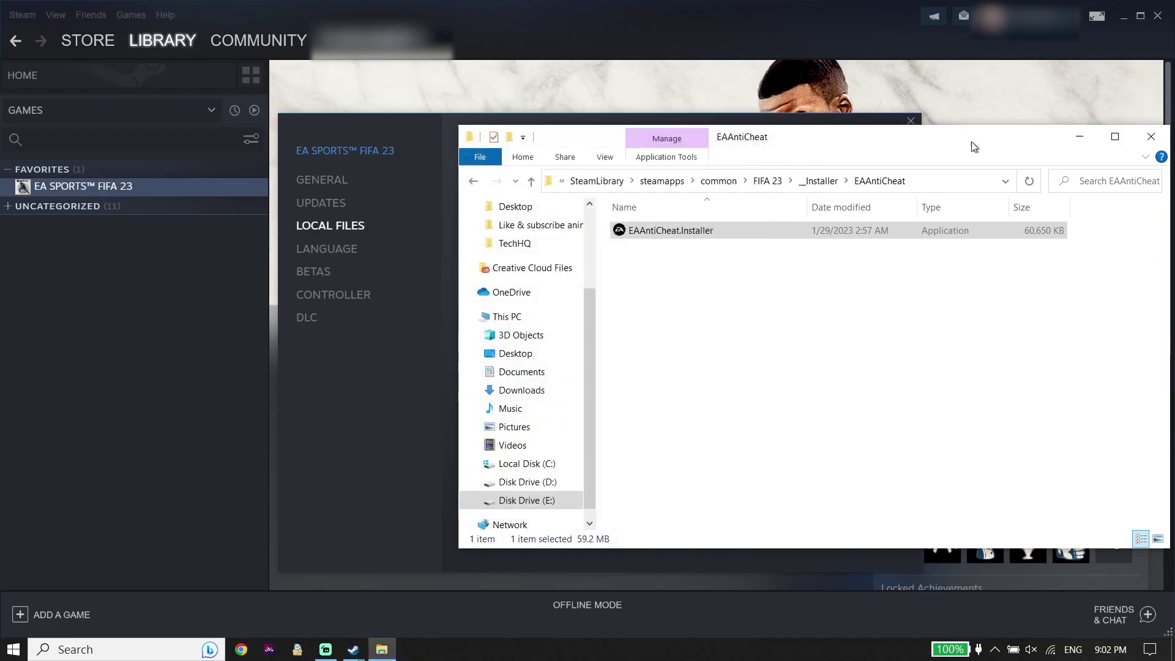
left_click(1151, 136)
left_click(910, 121)
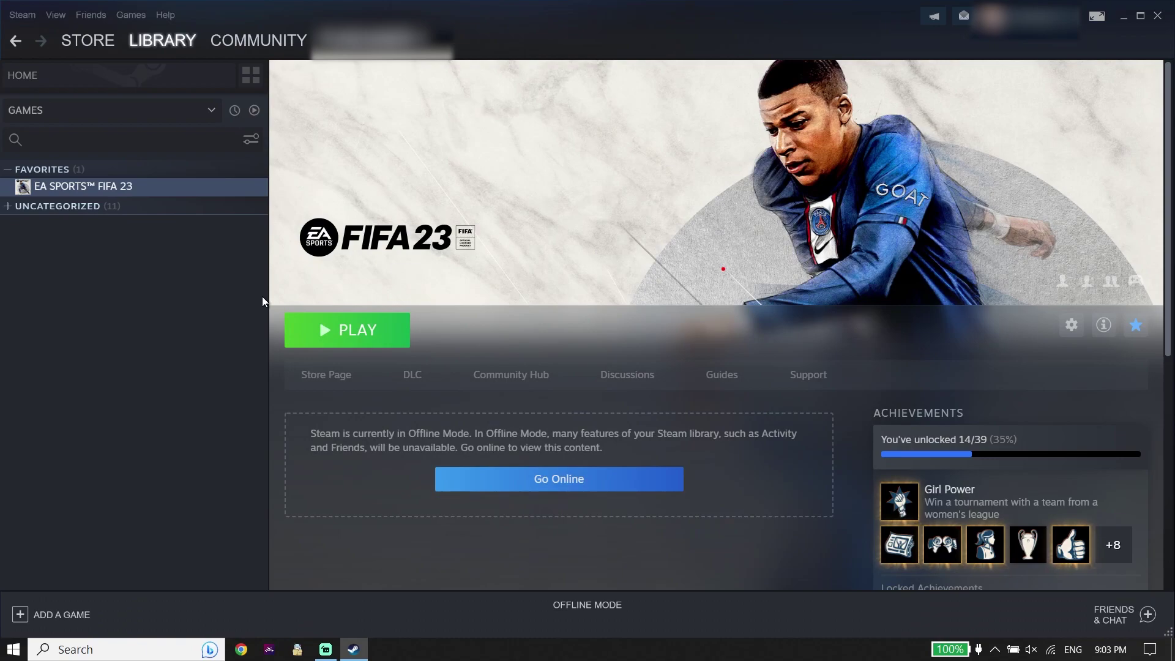
Reopen FIFA 23's Local Files properties, close them again, and exit Steam.
right_click(158, 191)
left_click(185, 283)
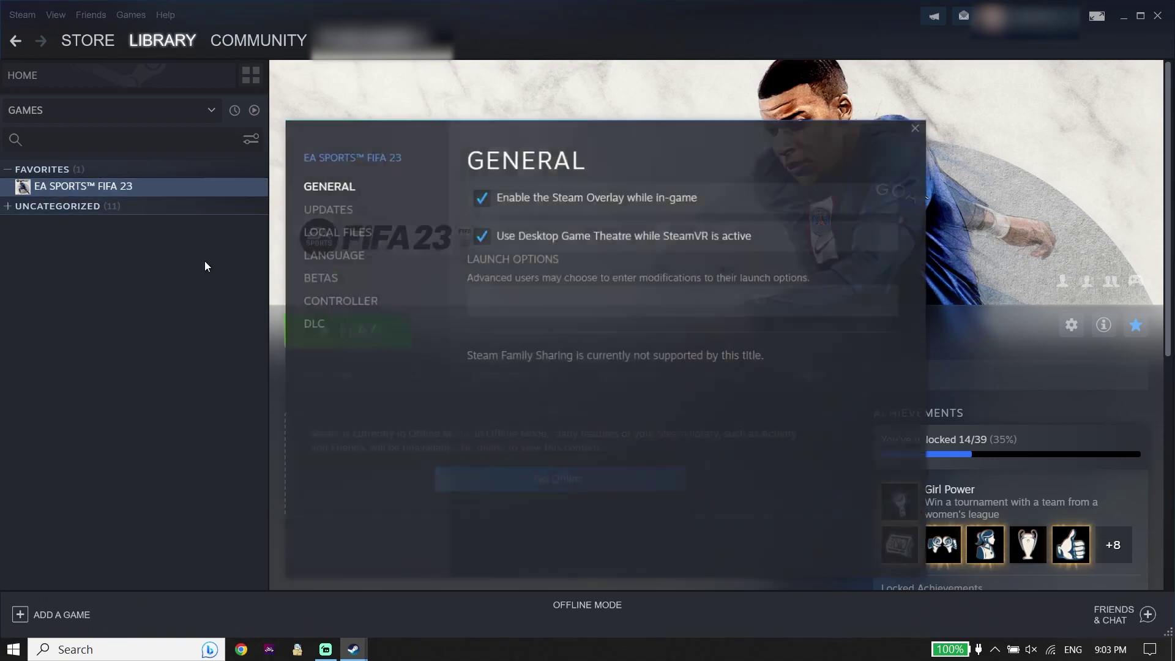
left_click(312, 236)
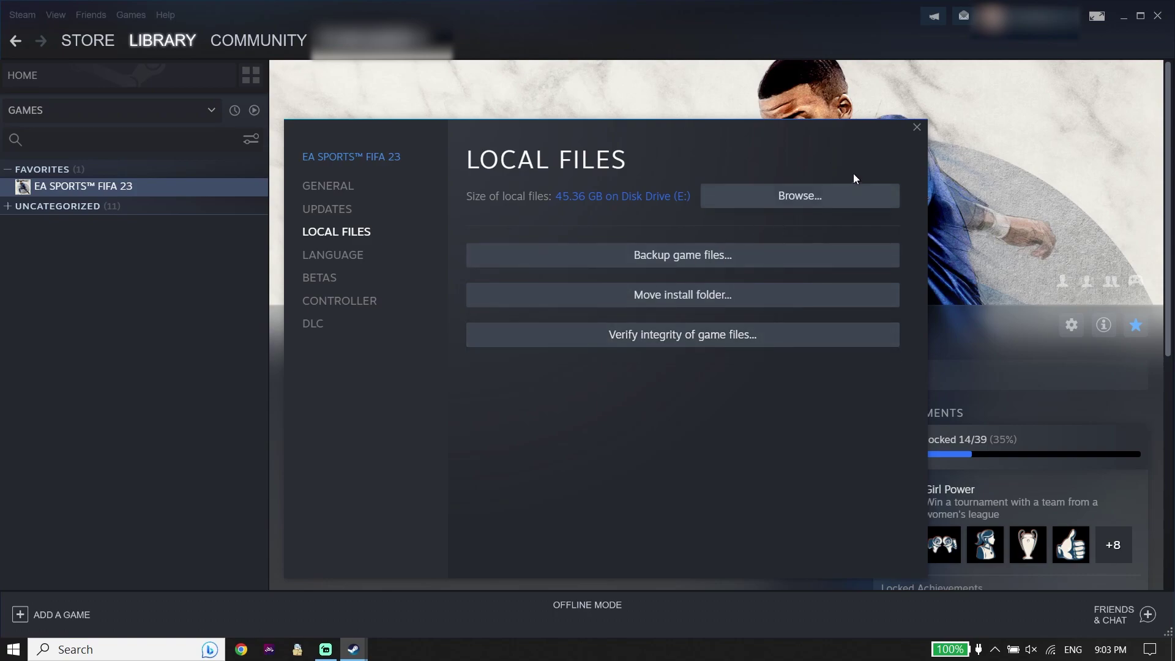
left_click(917, 127)
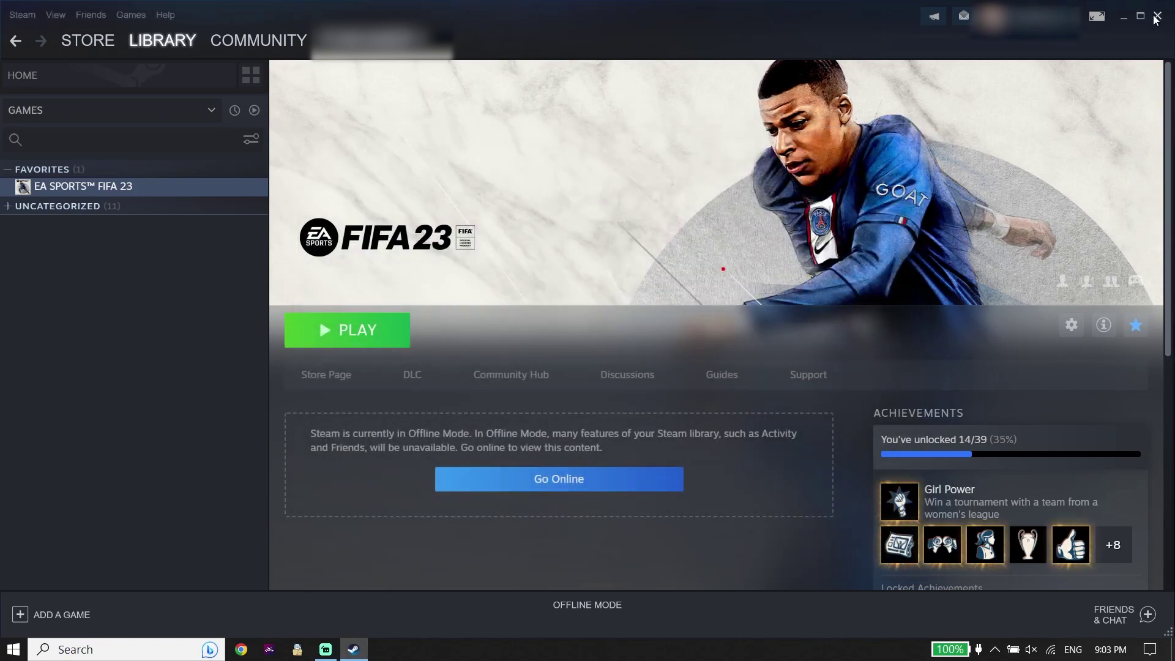
left_click(1157, 15)
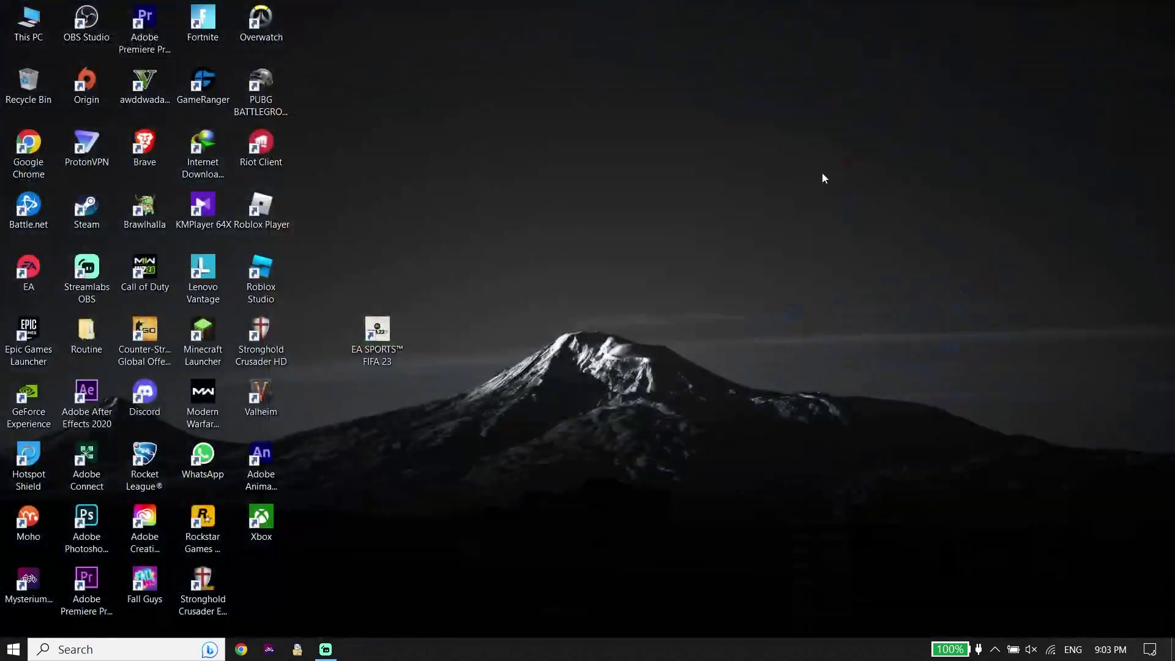
Search 'win' in the taskbar and launch the Windows Security app.
left_click(108, 650)
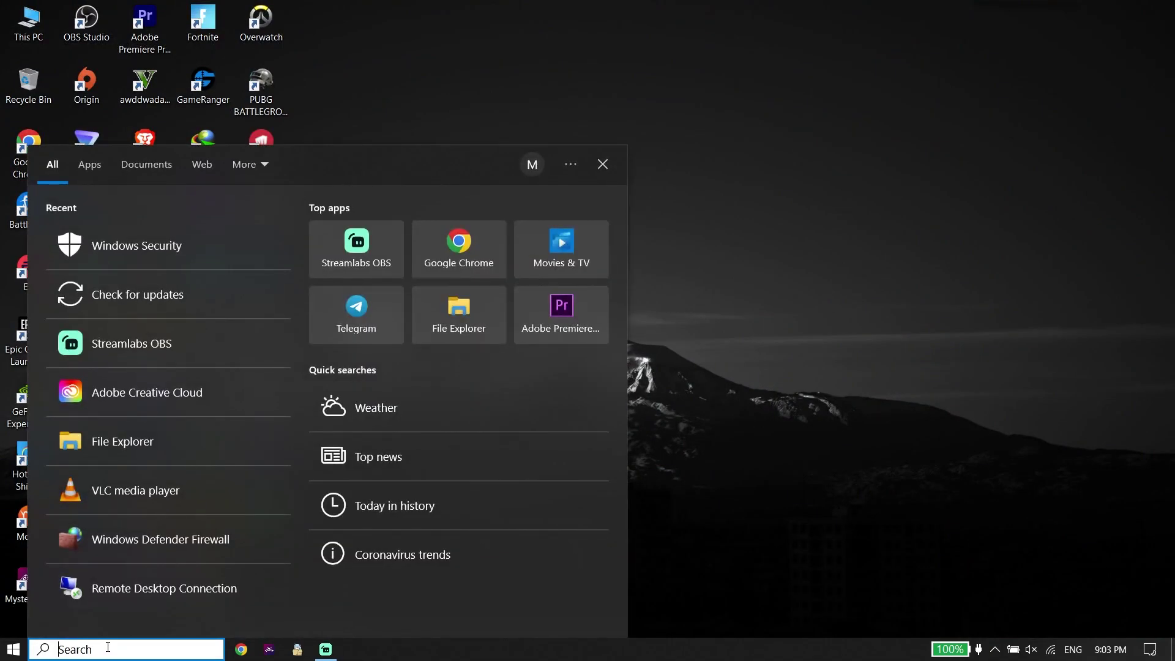
type("w8")
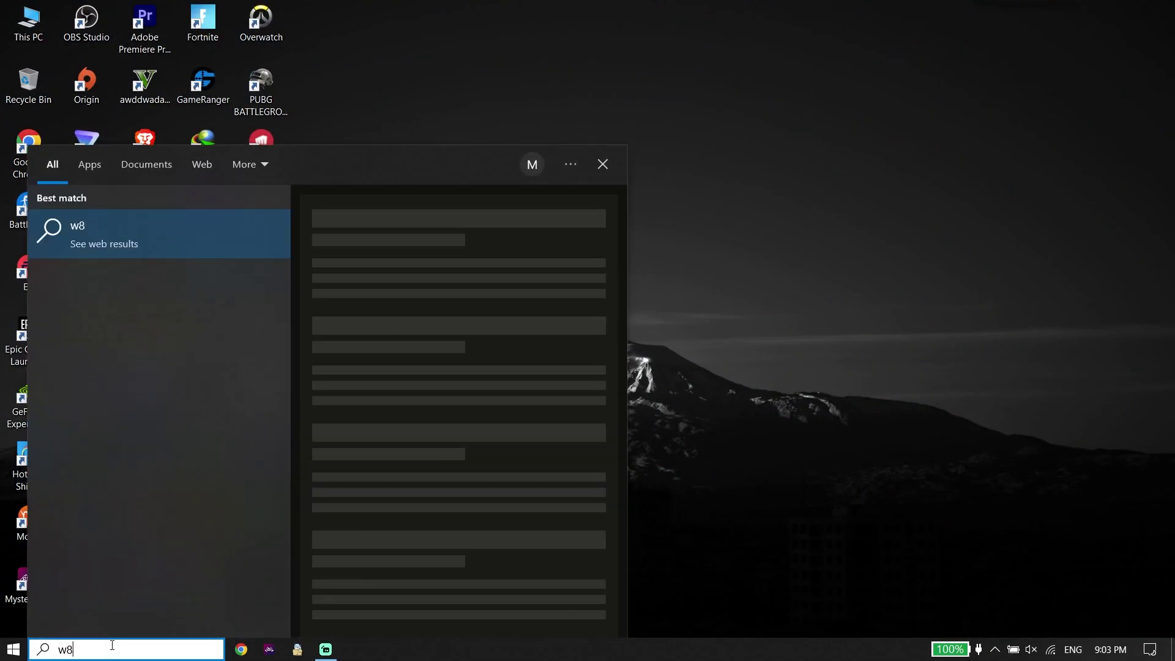
key("BackSpace")
type("in")
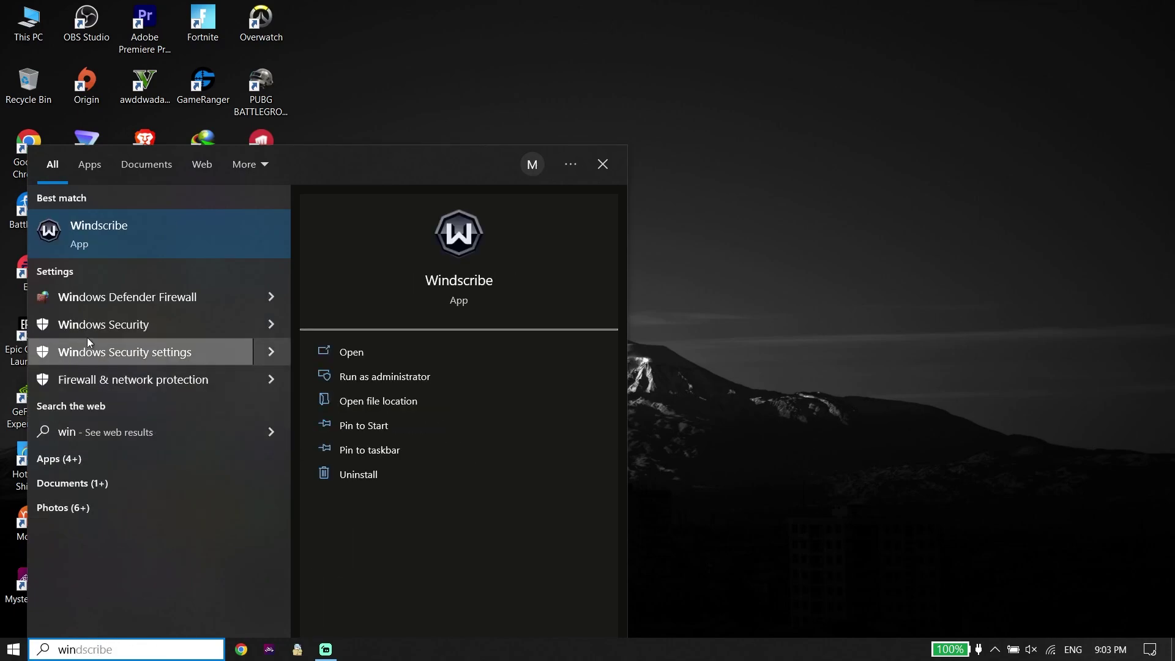
left_click(105, 328)
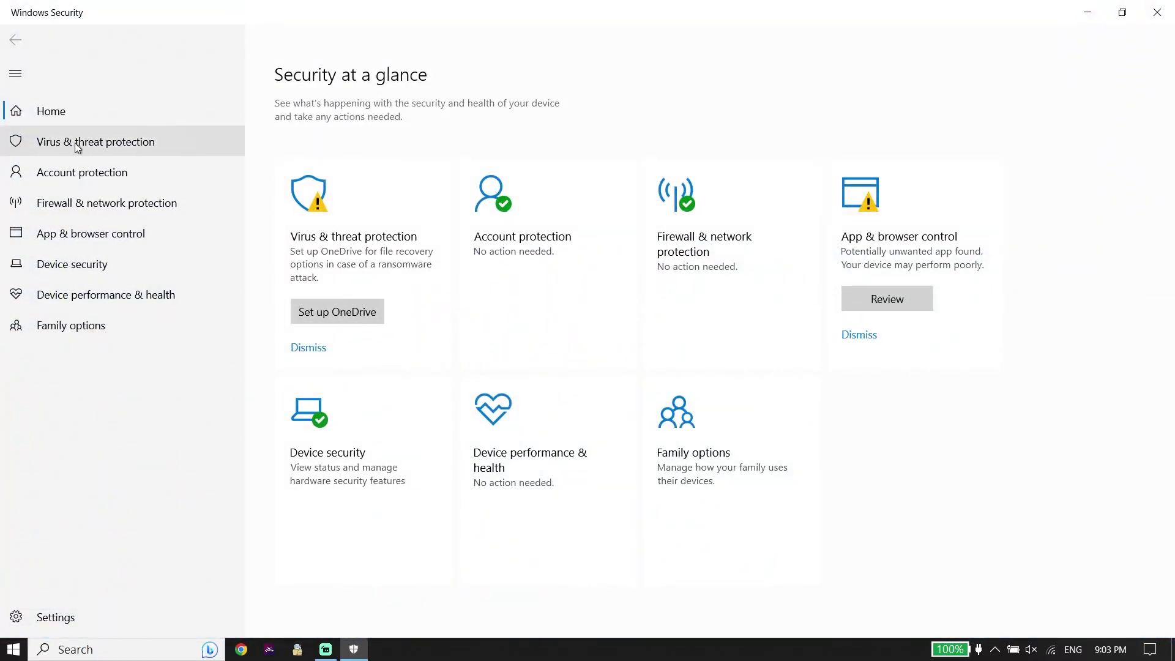
Switch Real-time protection off under Virus & threat protection settings.
left_click(117, 147)
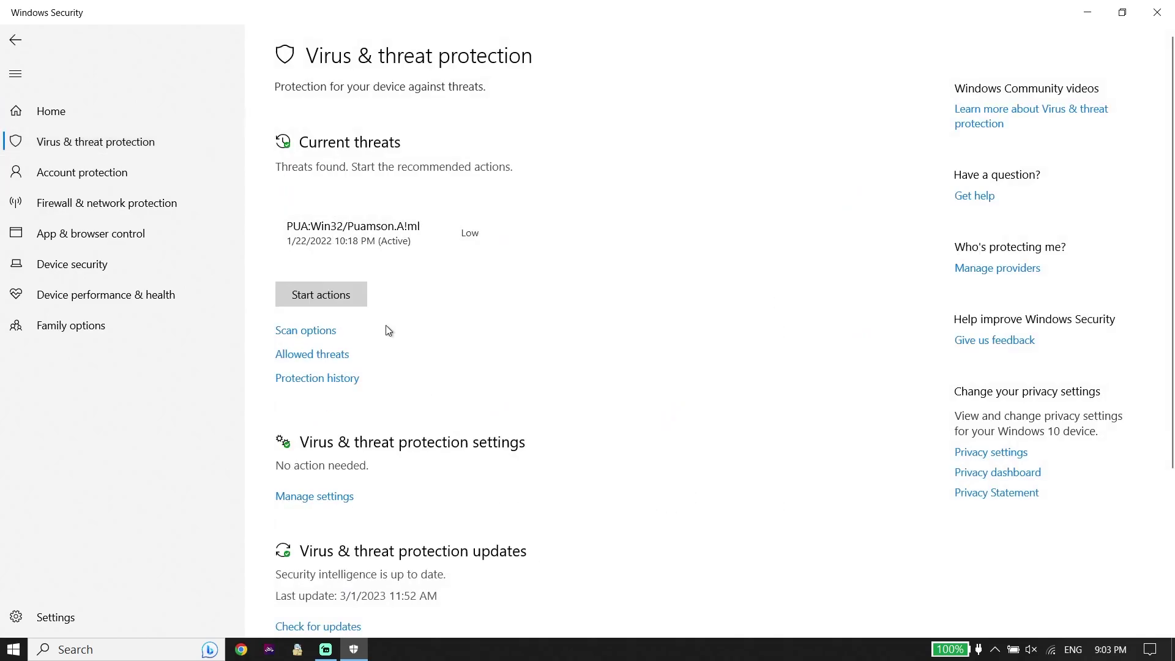
left_click(313, 496)
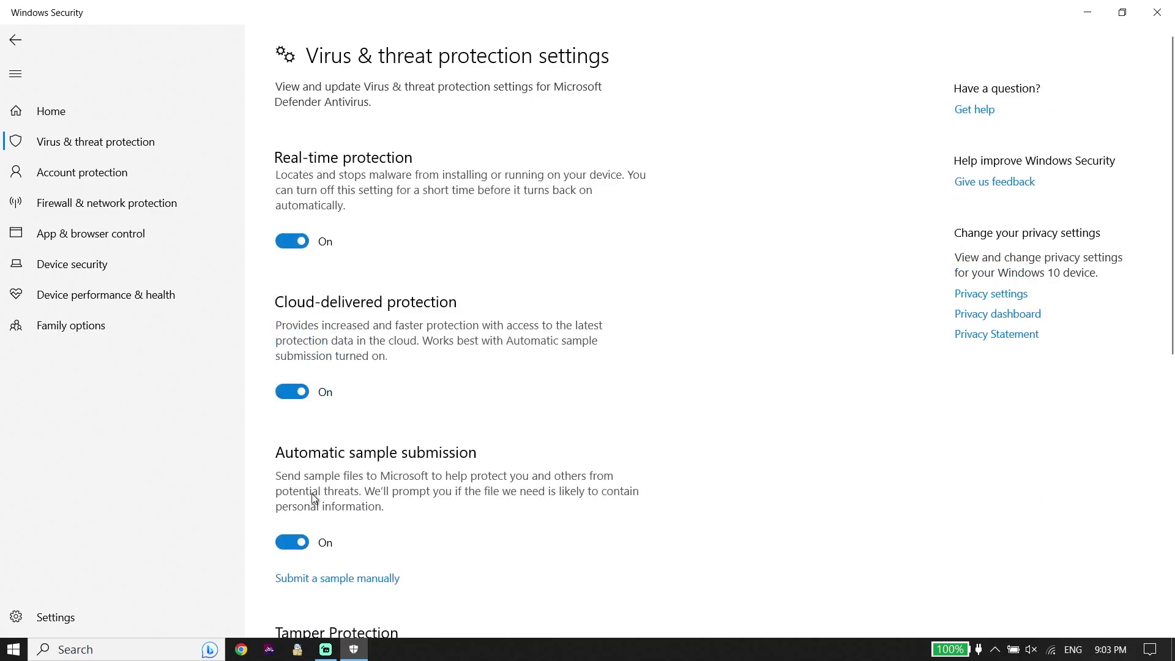
left_click(300, 234)
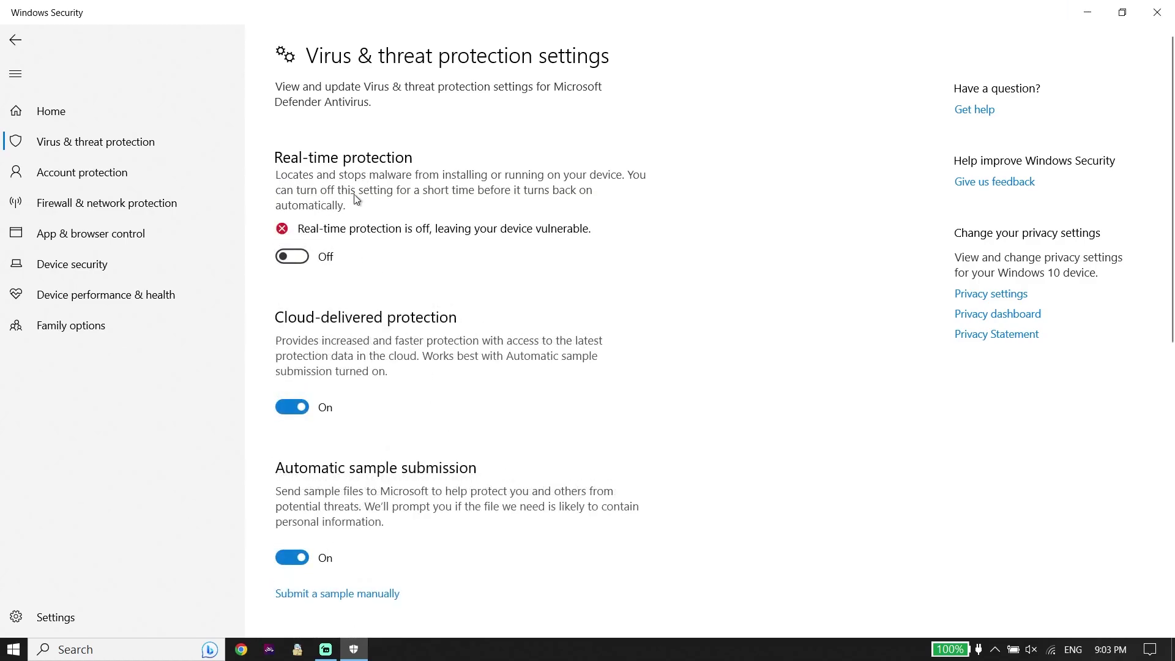
scroll(386, 234, "down", 5)
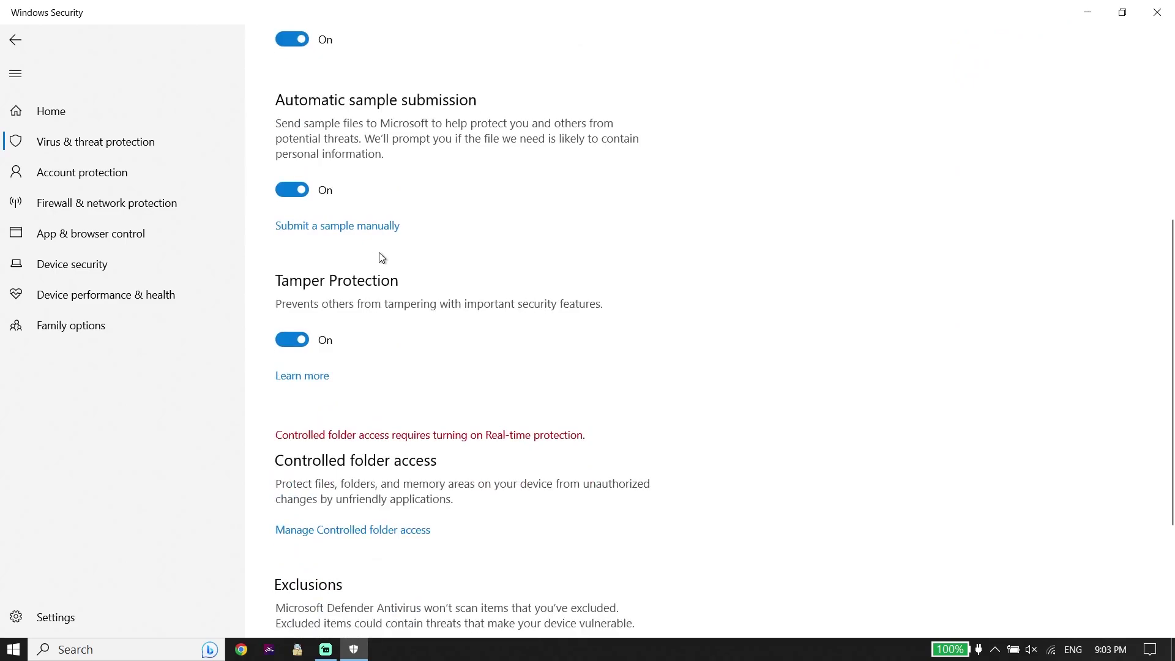
scroll(380, 252, "down", 3)
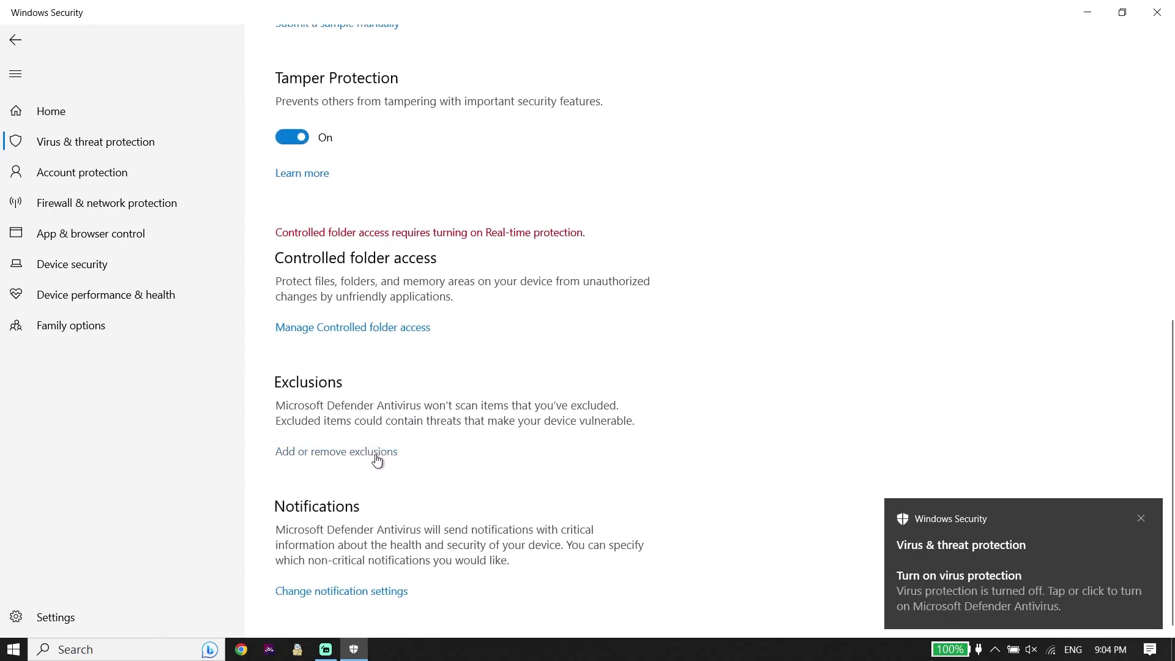
scroll(352, 457, "up", 8)
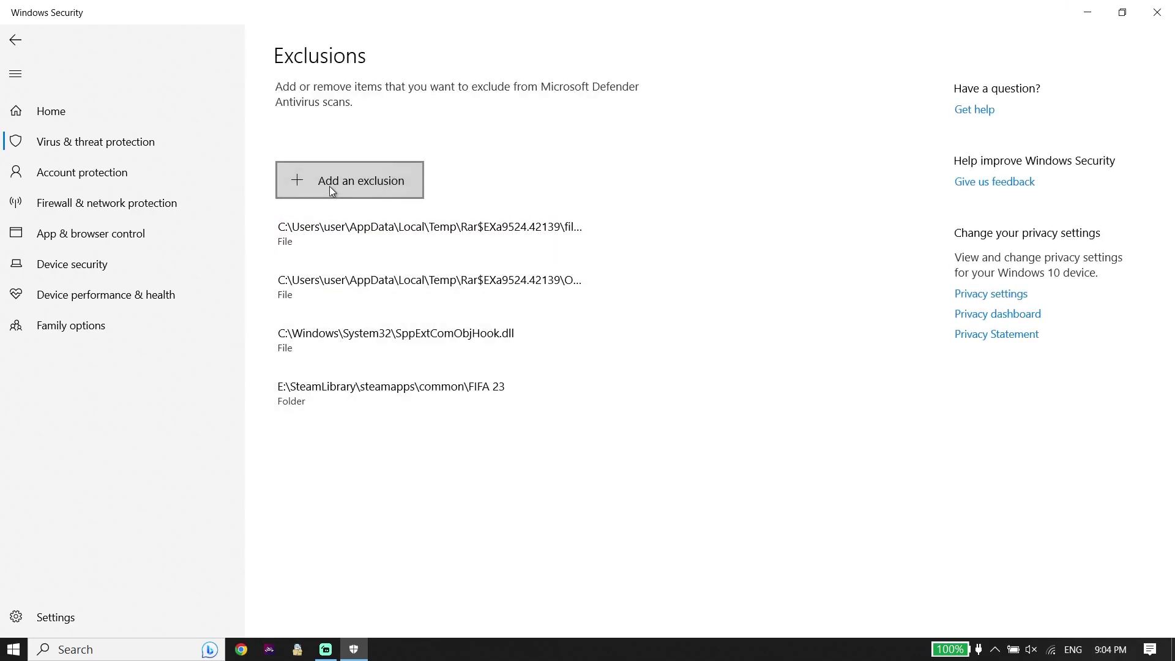
left_click(364, 182)
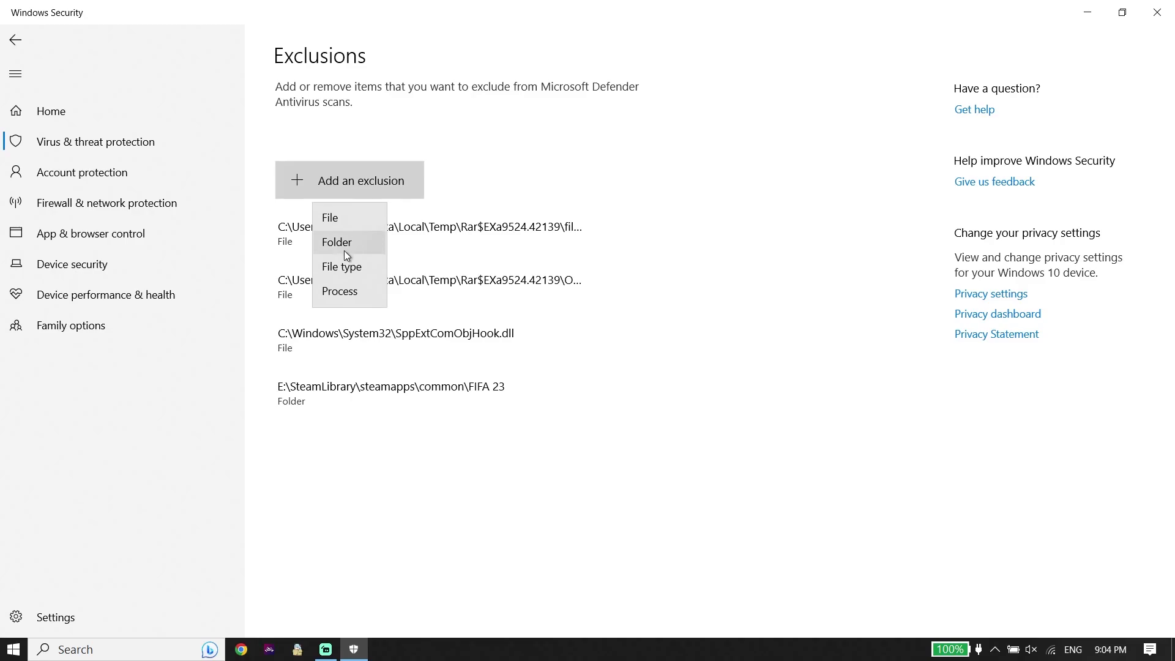
left_click(350, 243)
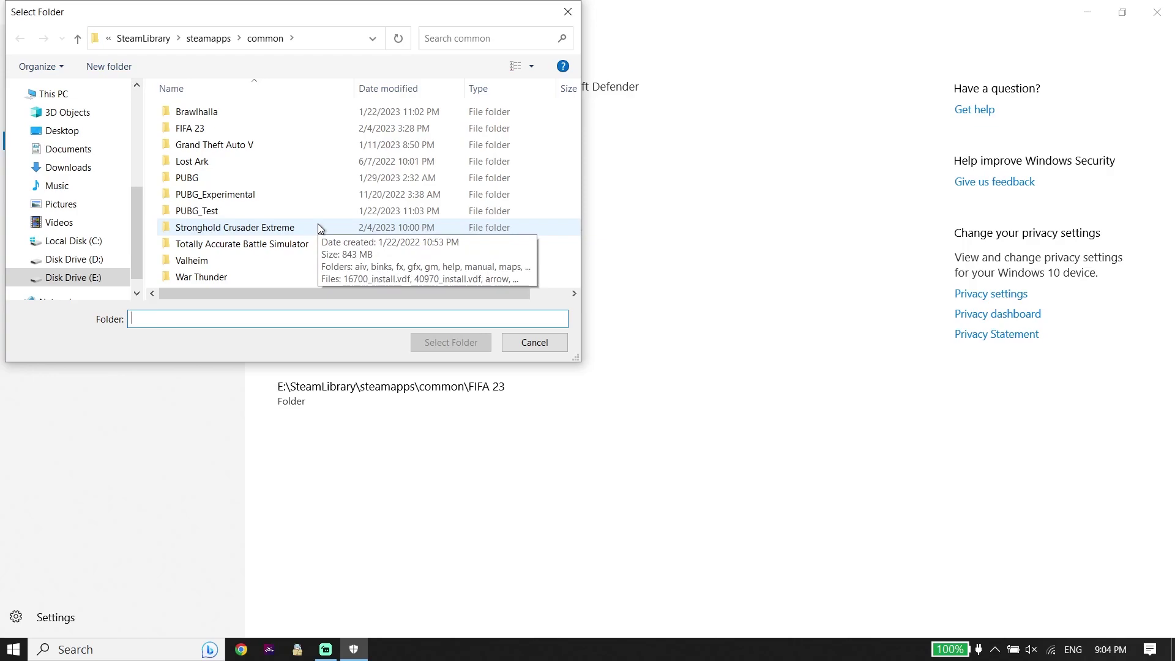
left_click(207, 128)
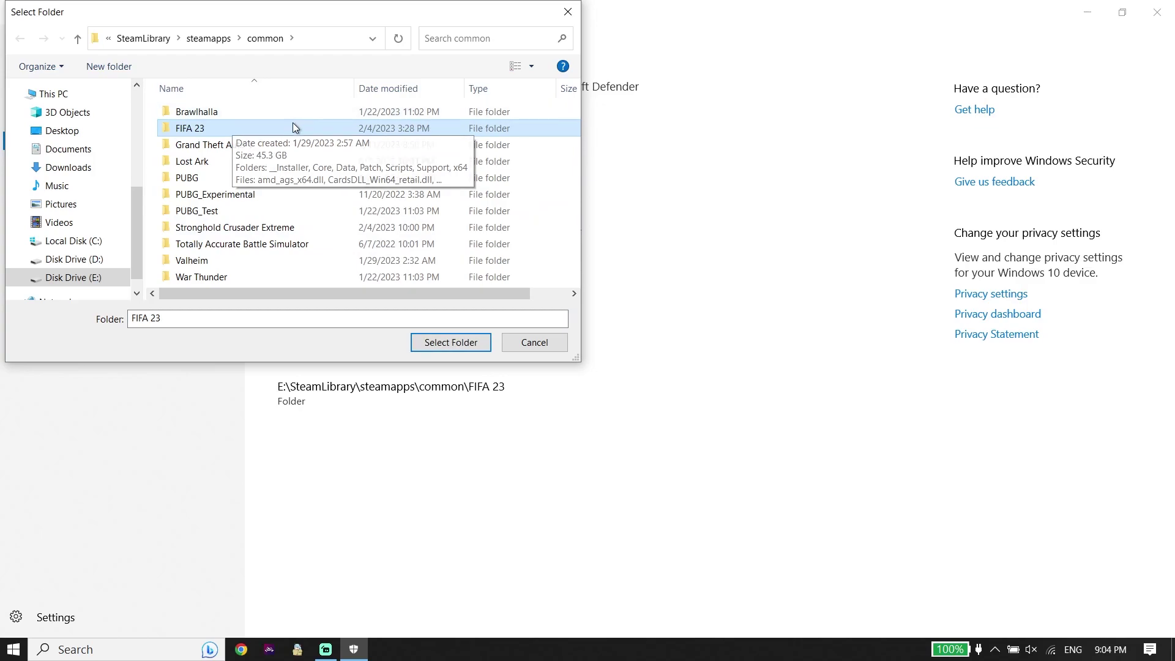
left_click(435, 344)
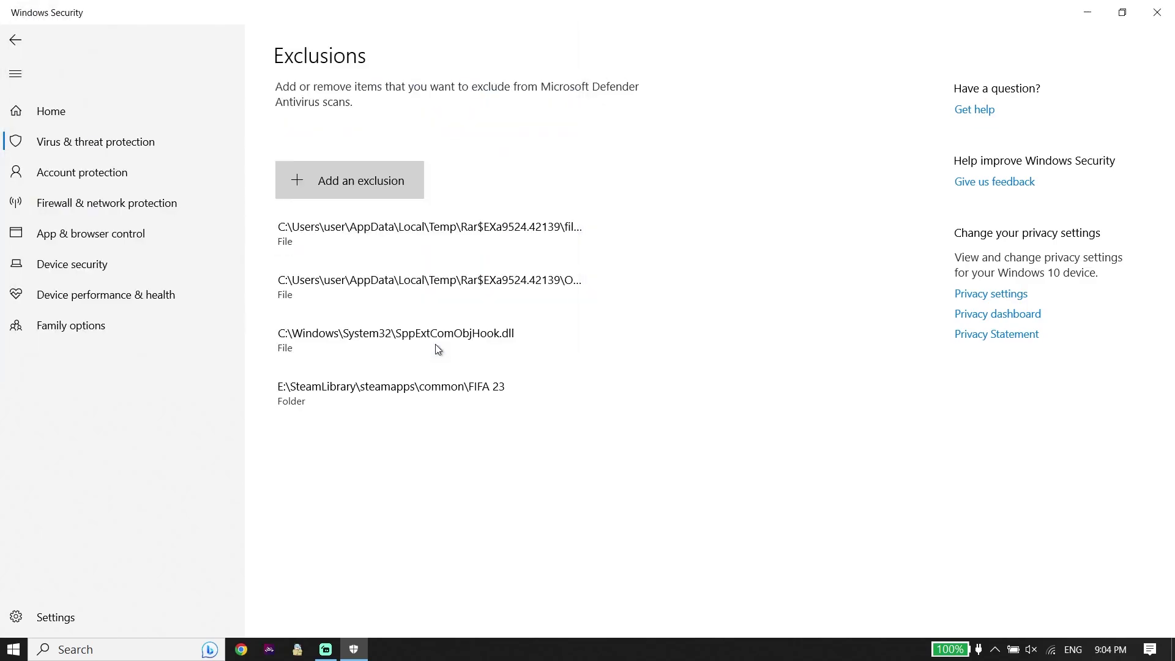
left_click(14, 649)
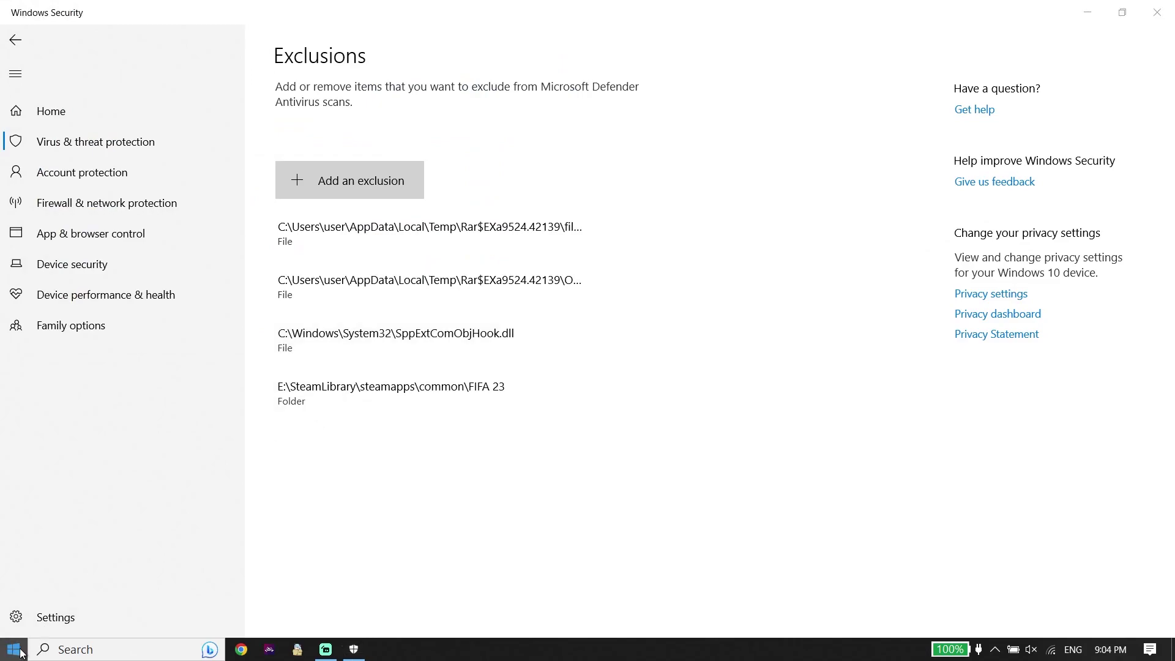
Dismiss the Start menu and power options, then close Windows Security.
left_click(19, 619)
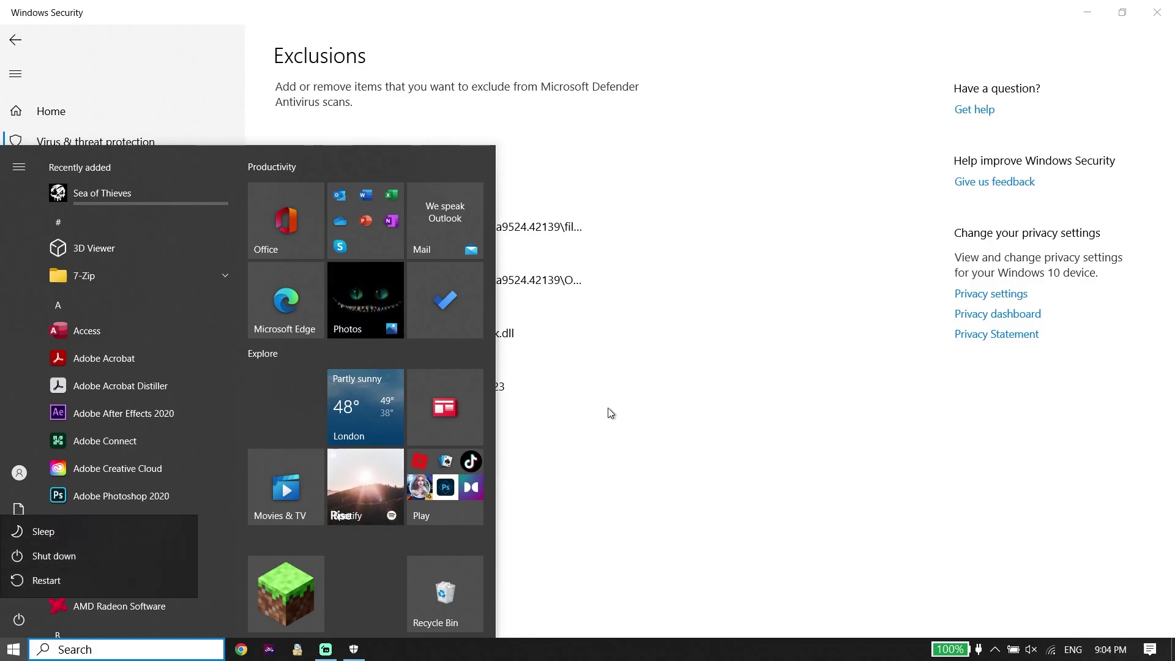
left_click(615, 394)
left_click(615, 394)
left_click(1167, 9)
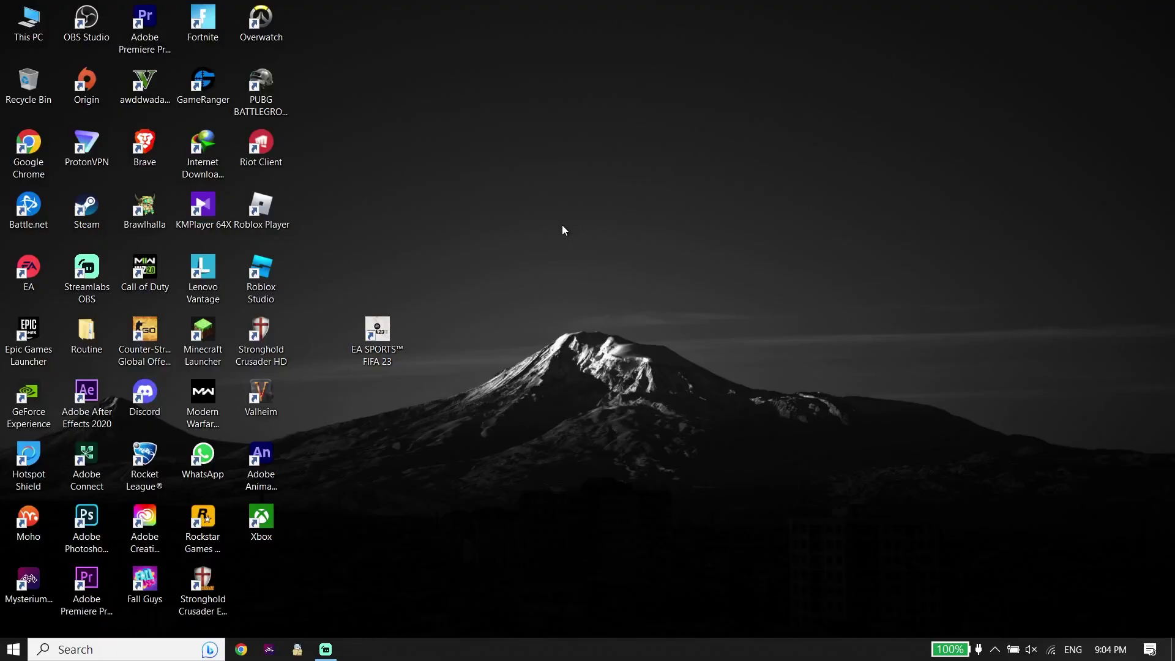
Launch Steam from the desktop and bring up FIFA 23's Manage options.
double_click(101, 205)
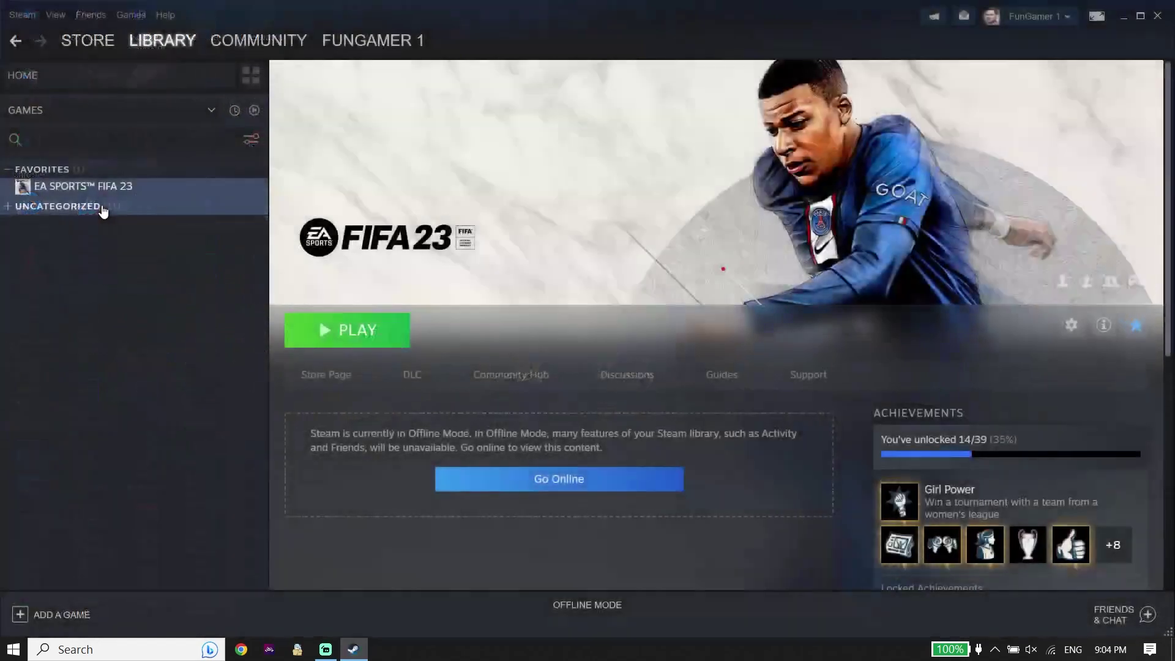
right_click(100, 186)
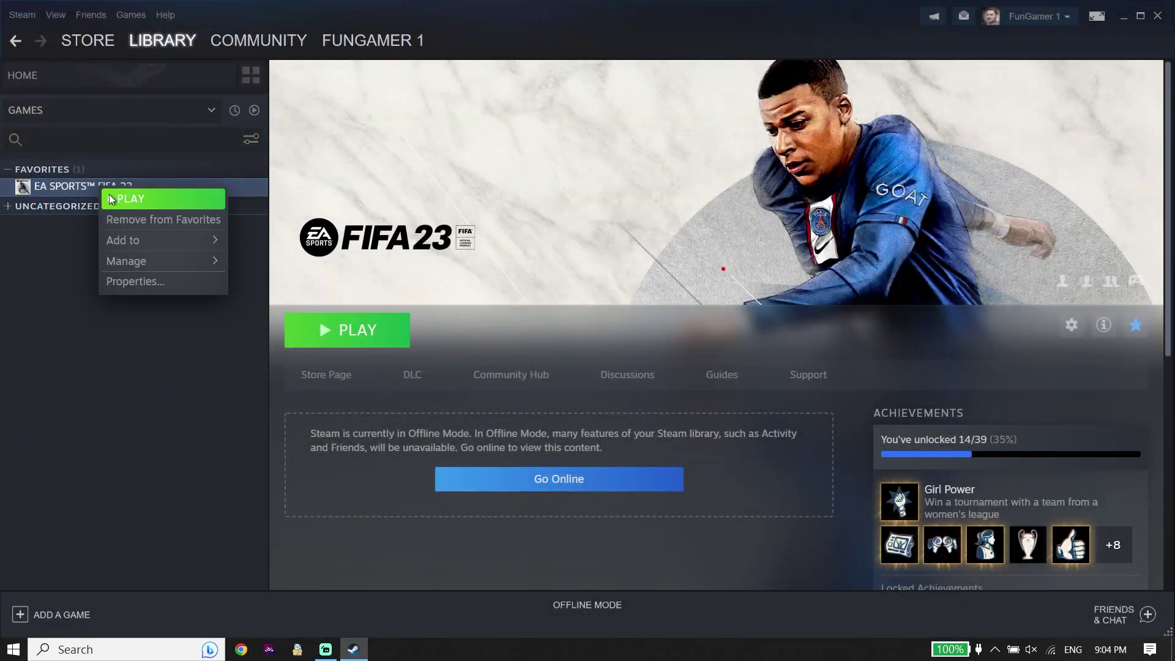
mouse_move(122, 266)
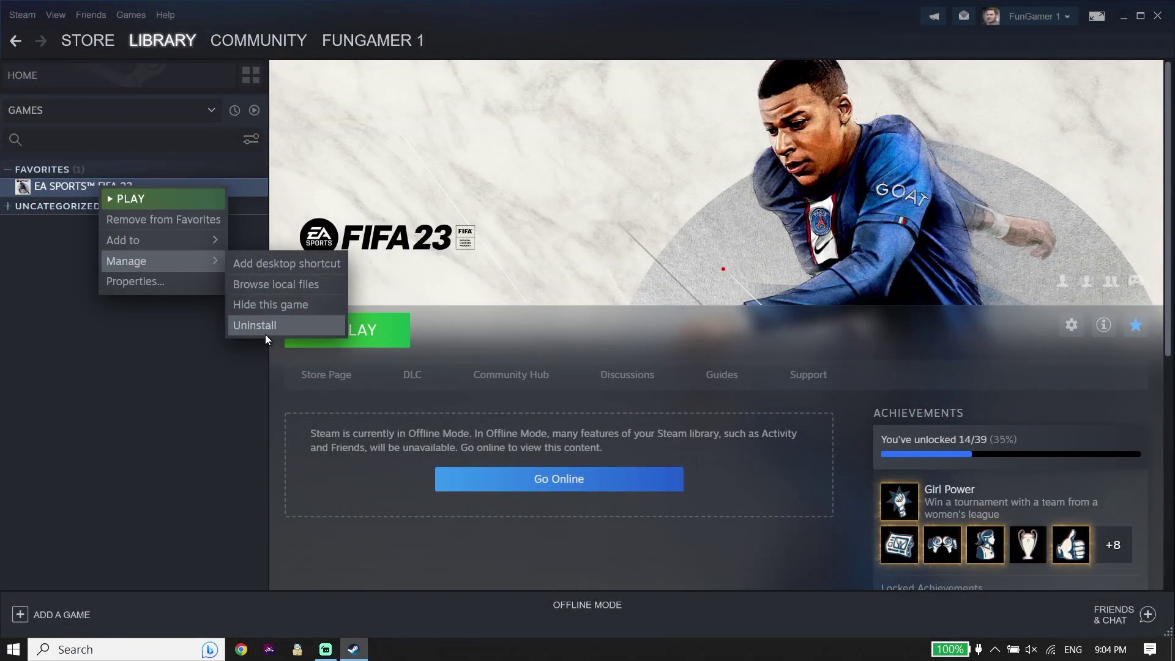